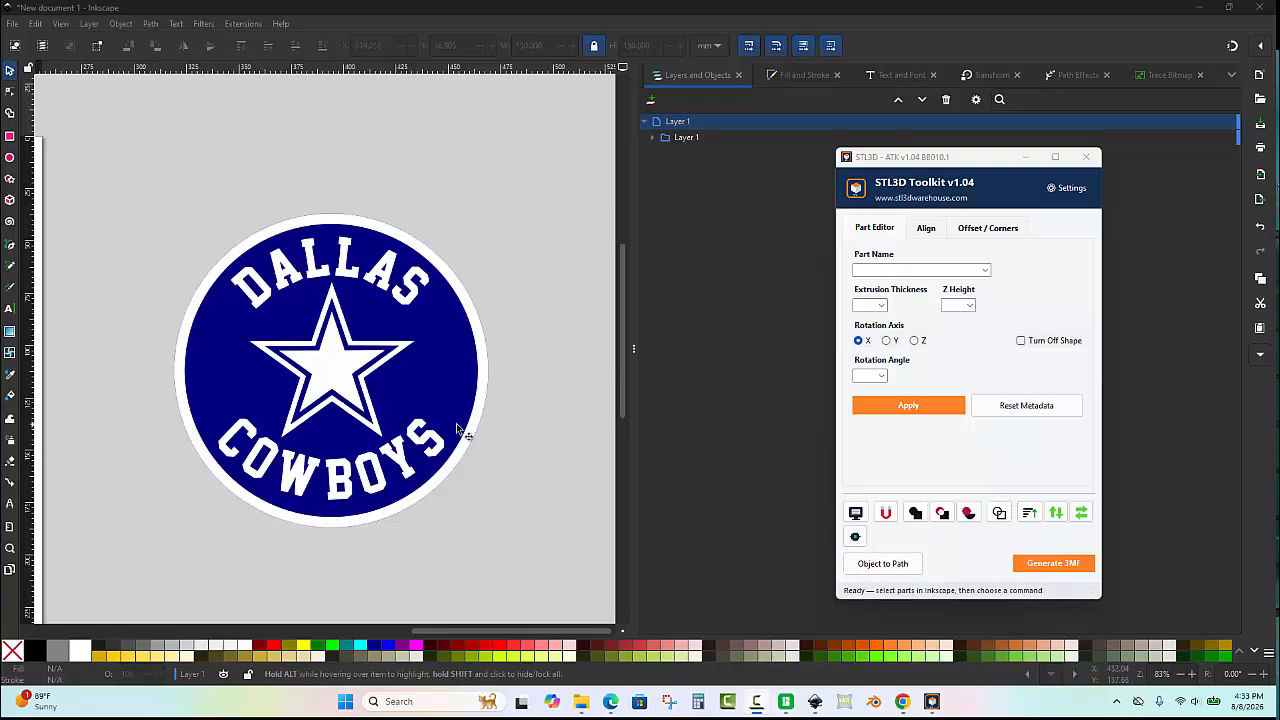
Start a hype chain / keychain layout project and load STL3D - Dallas Cowboys Hype.3mf as the pendant file.
left_click(1053, 566)
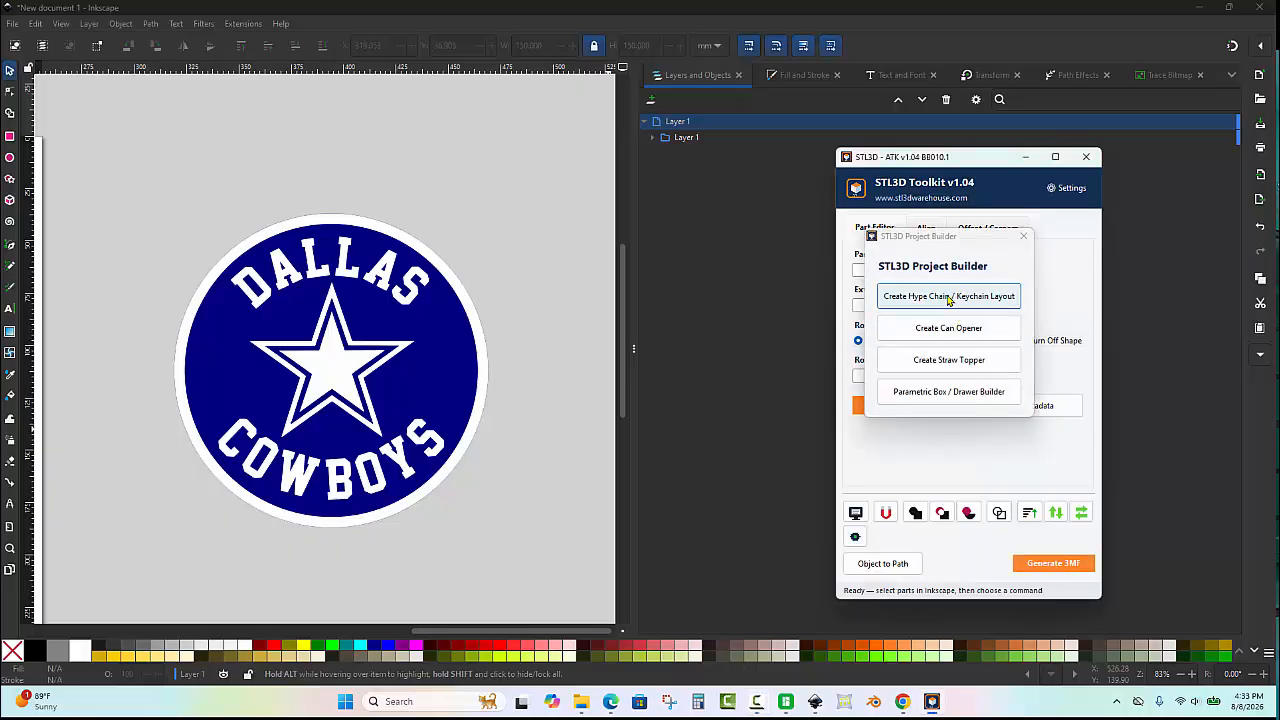
left_click(960, 297)
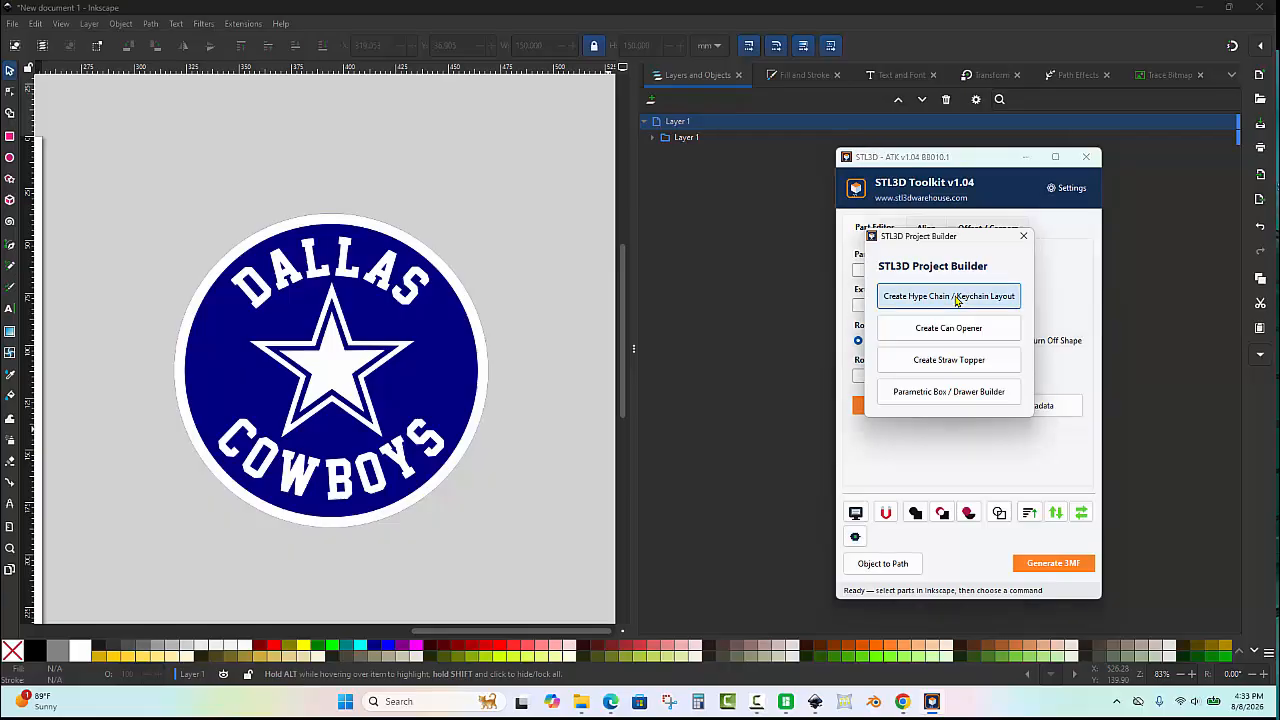
left_click(814, 103)
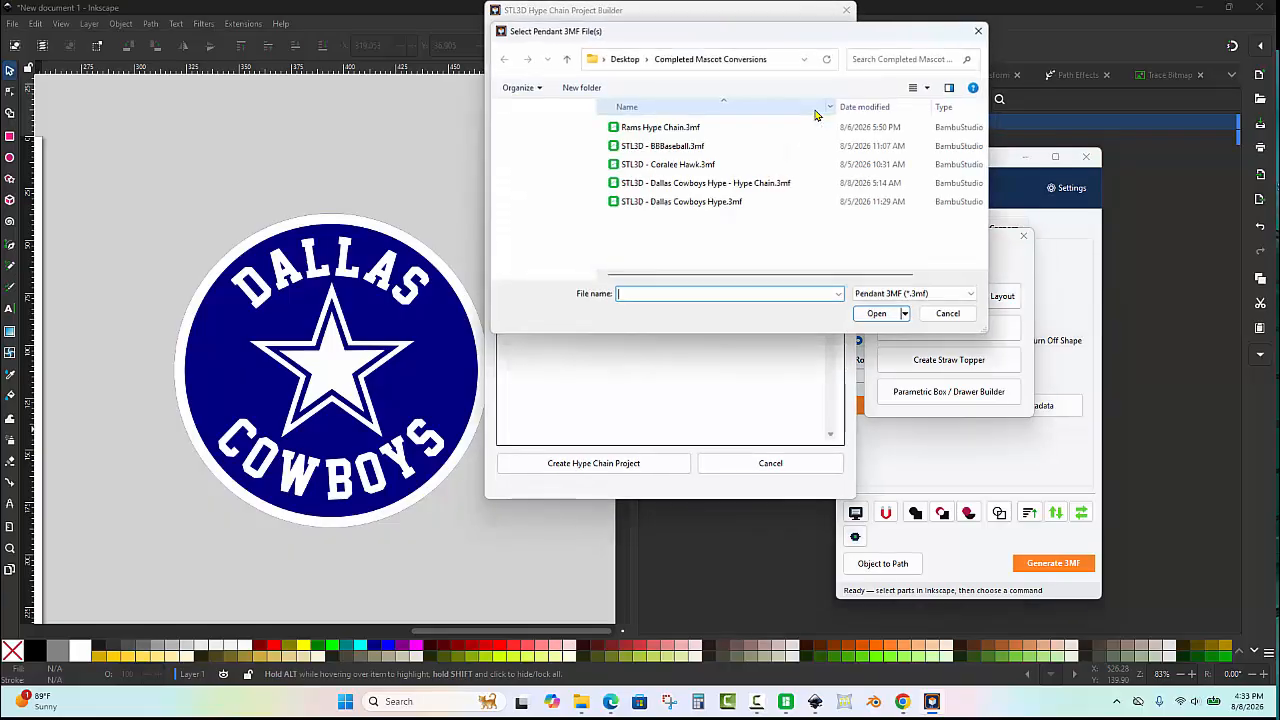
left_click(680, 202)
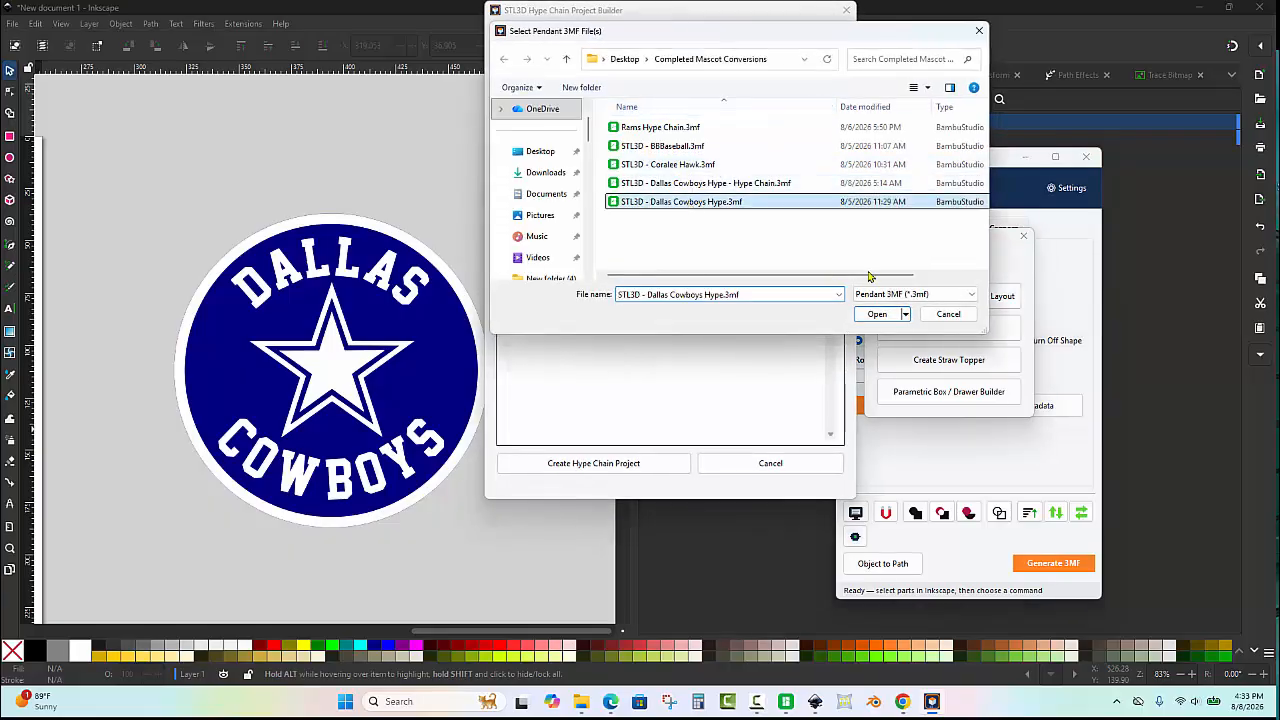
left_click(879, 318)
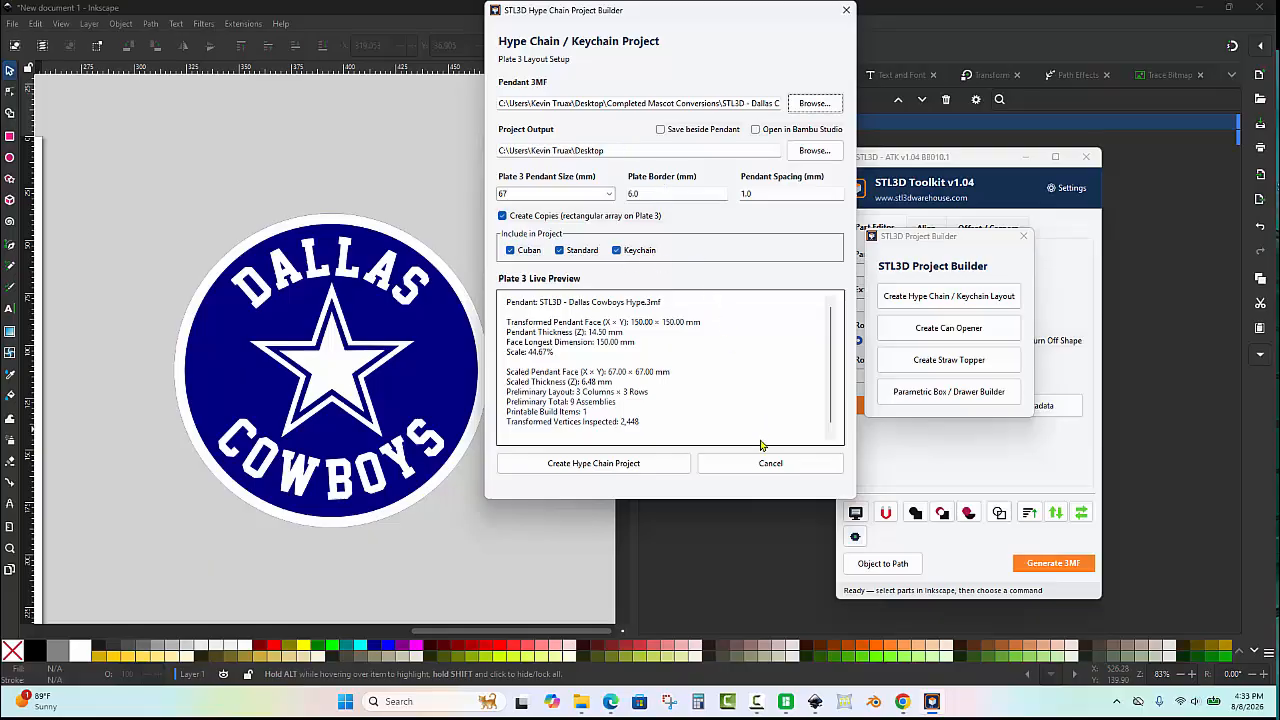
Create the hype chain project with a 67 mm plate 3 pendant size, 6.0 mm border and 1.0 mm spacing.
double_click(508, 194)
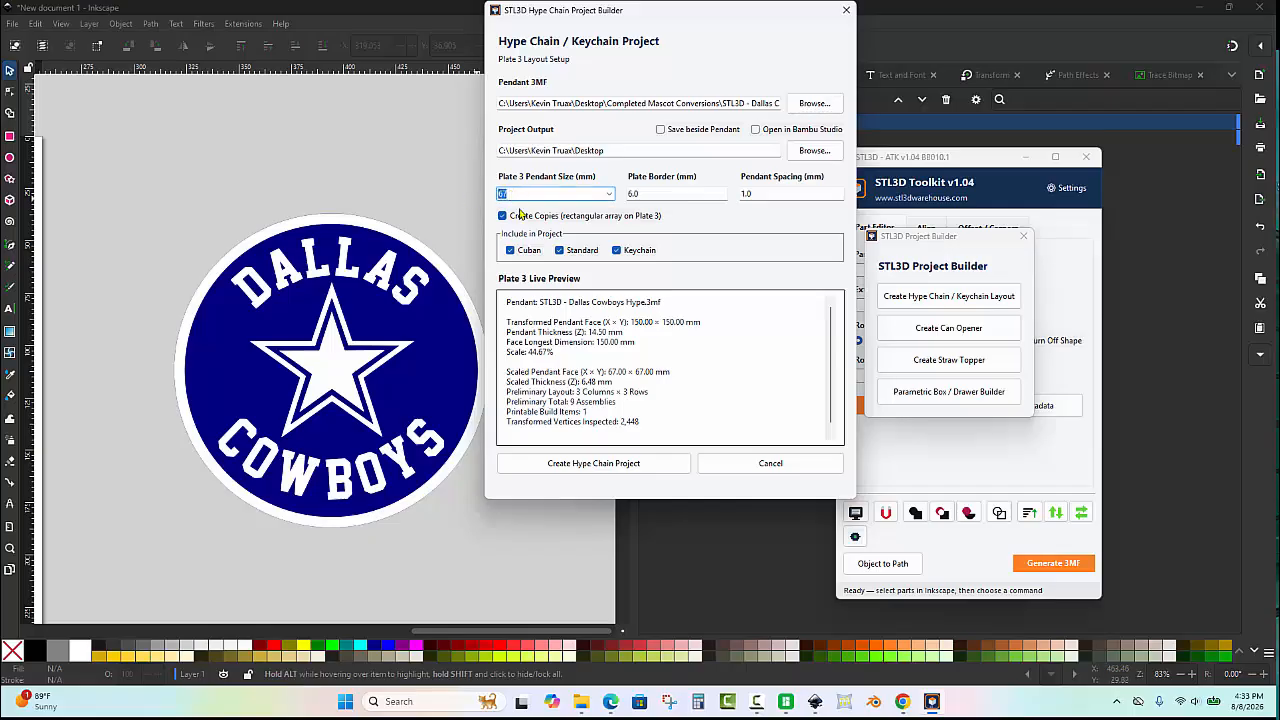
left_click(621, 465)
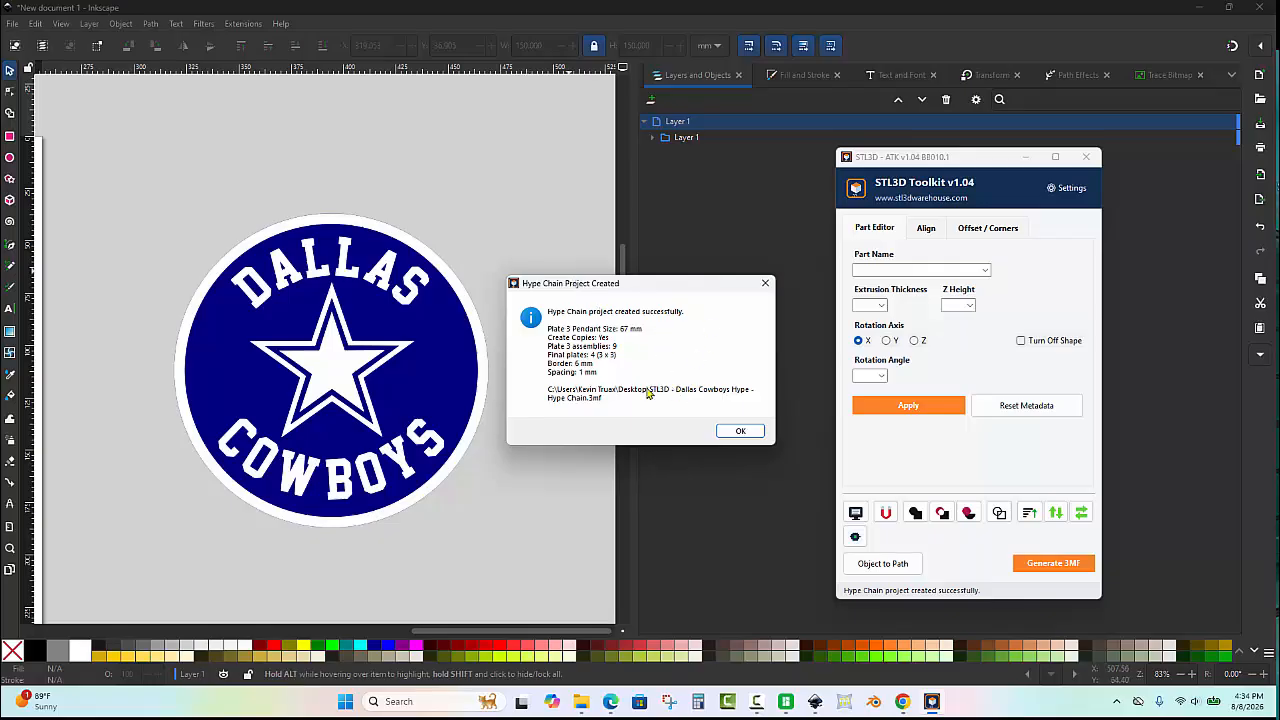
left_click(741, 433)
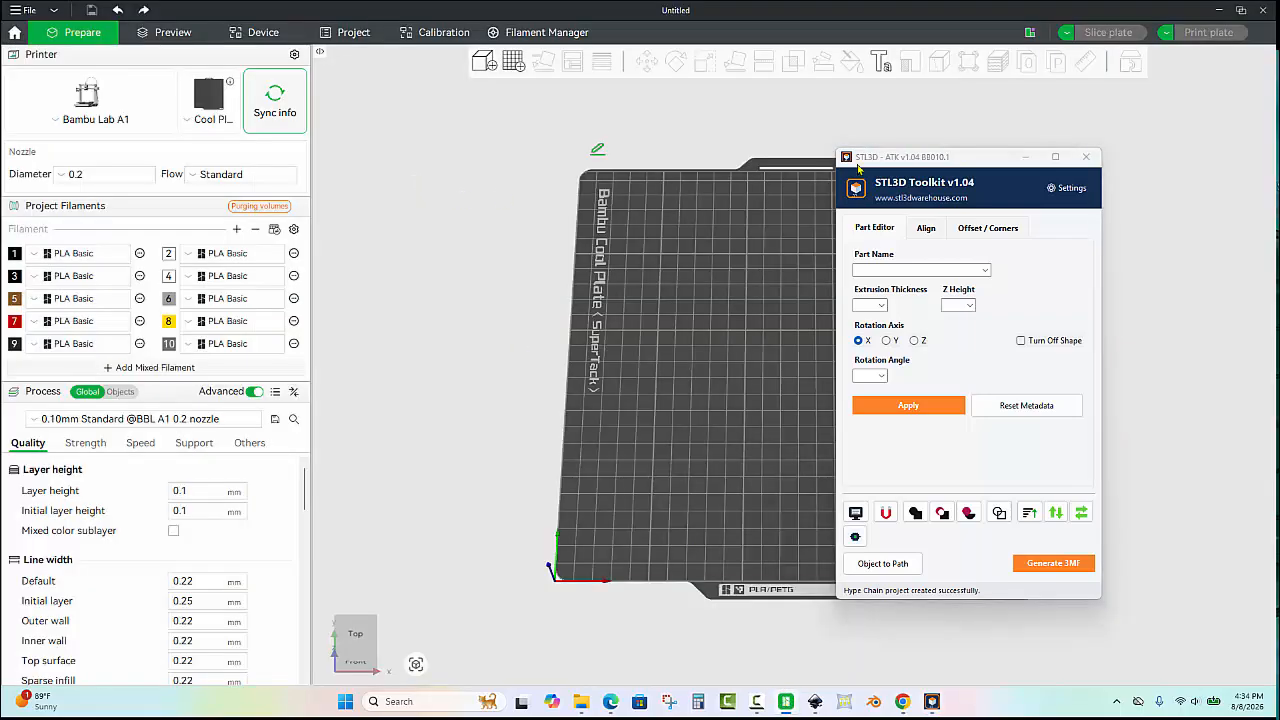
Switch to Bambu Studio and open the project STL3D - Dallas Cowboys Hype - Hype Chain.3mf from the Desktop.
left_click(1026, 158)
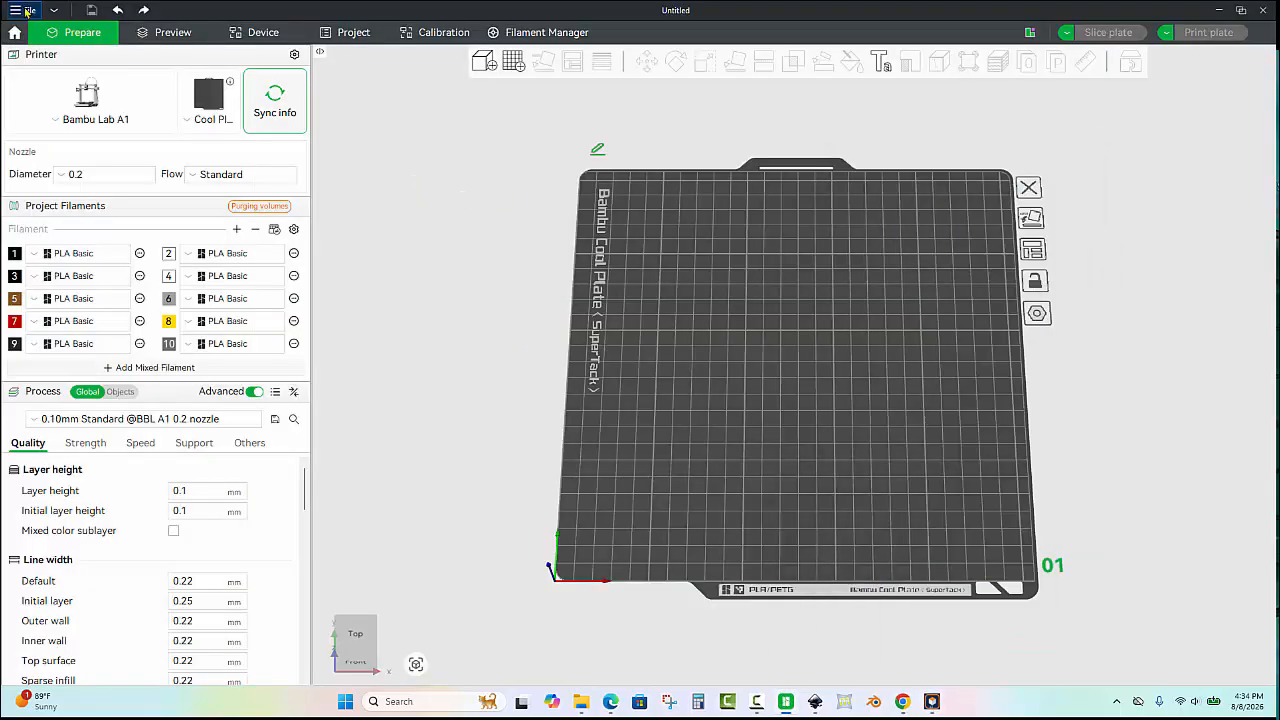
left_click(29, 10)
left_click(42, 43)
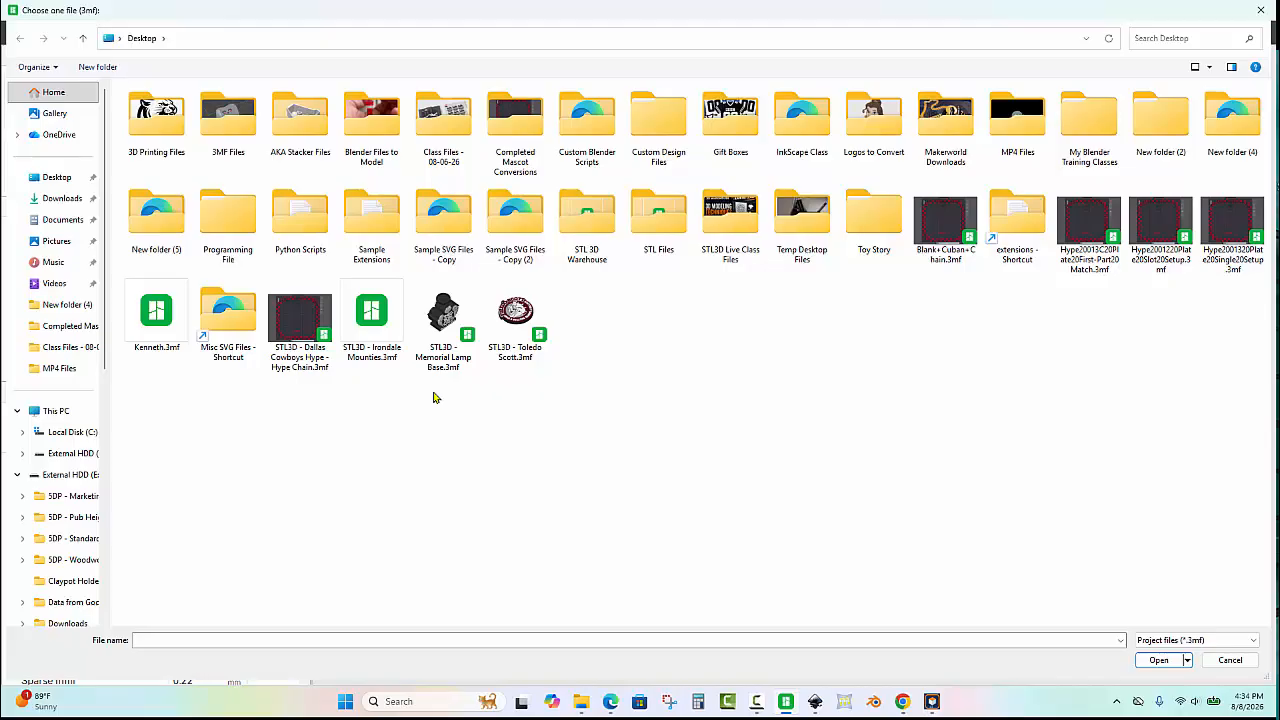
double_click(300, 320)
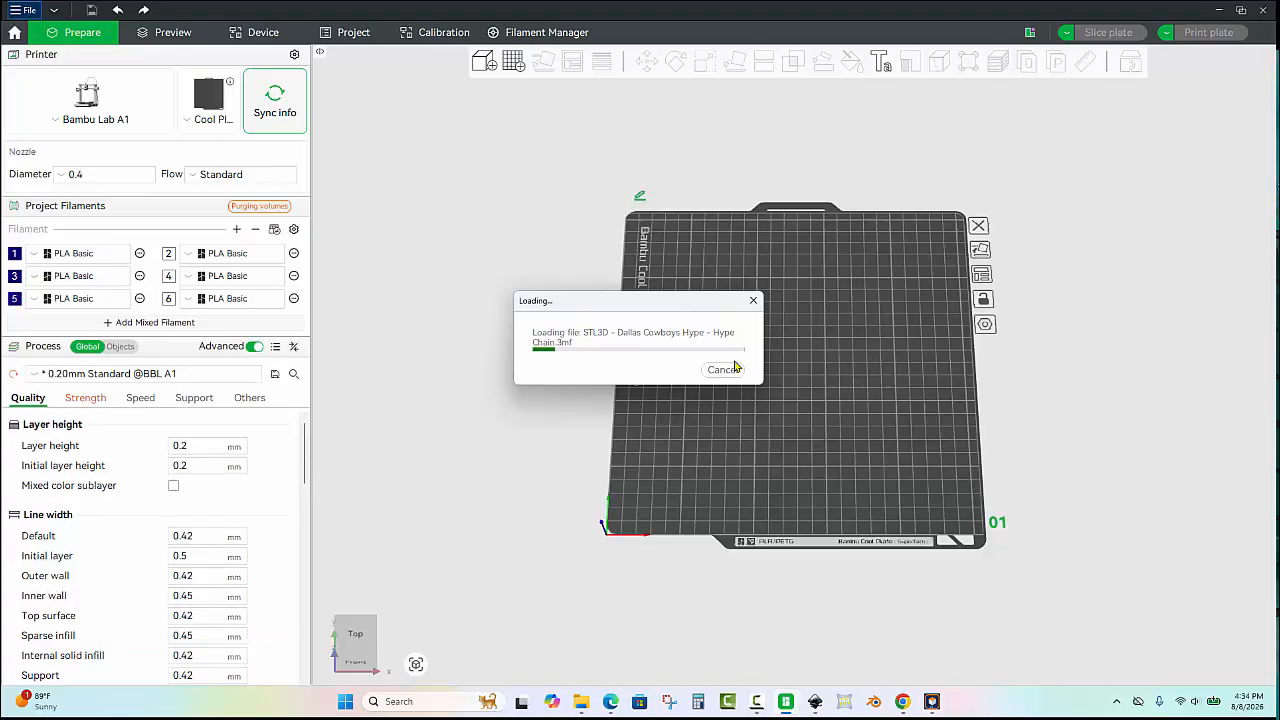
Delete the small pendant next to the prime tower in the back row of plate 3.
scroll(745, 362, "down", 1)
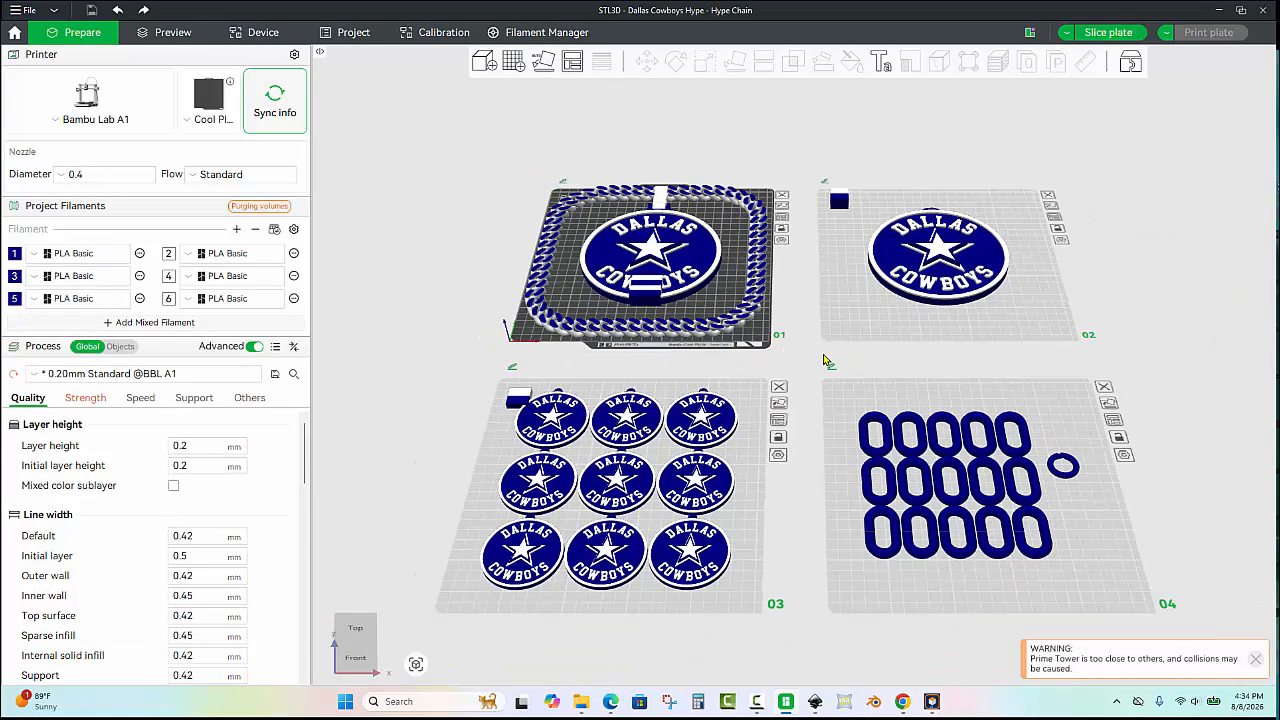
mouse_move(827, 360)
left_mouse_down()
mouse_move(836, 370)
mouse_move(820, 365)
left_mouse_up()
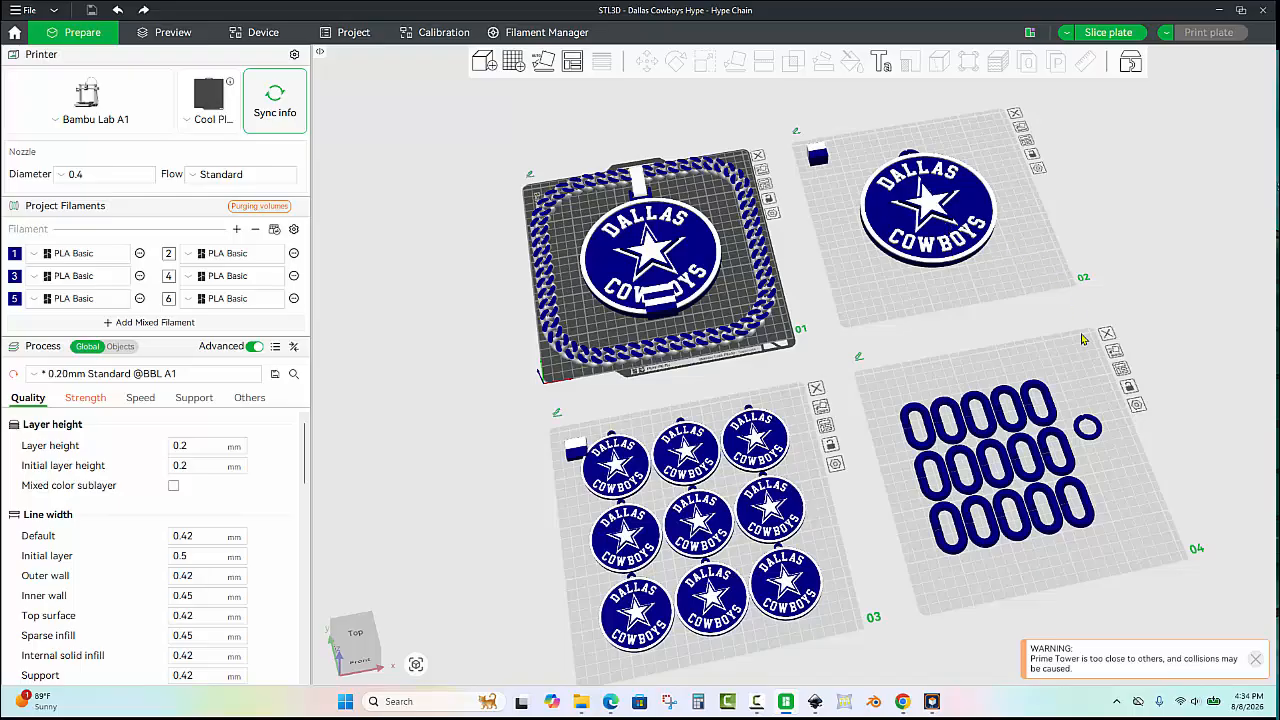
left_click(1080, 368)
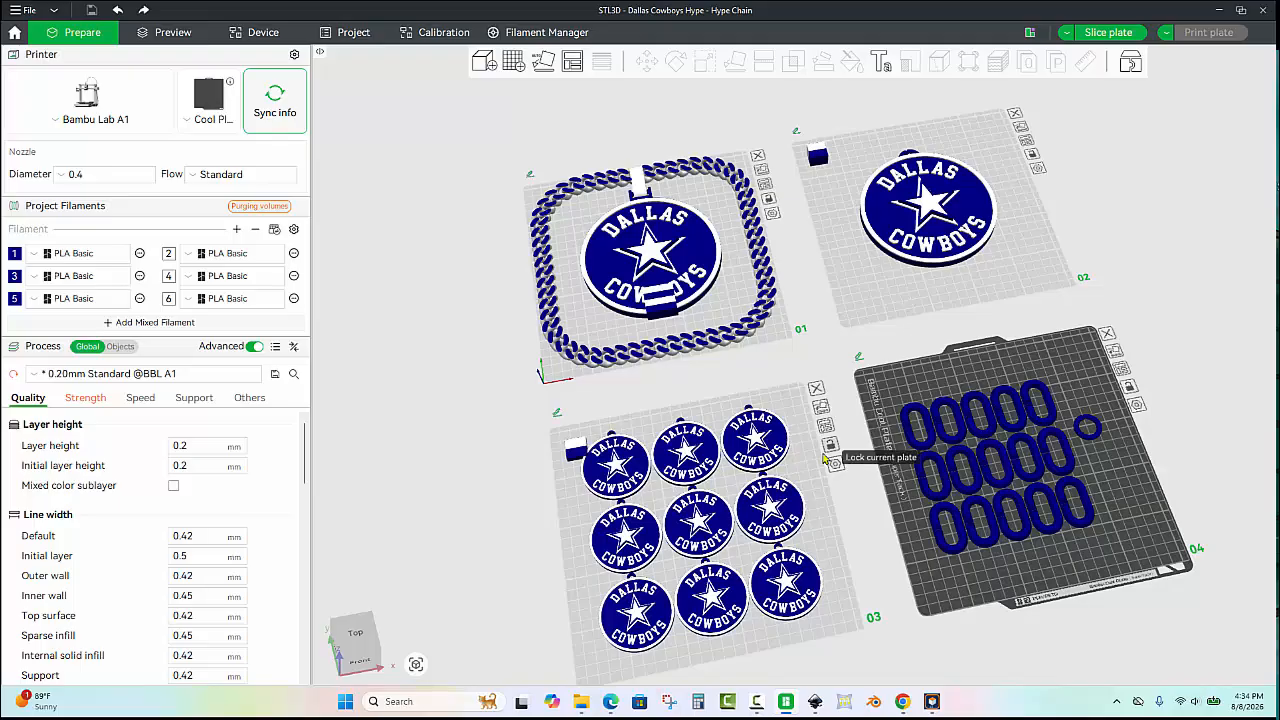
scroll(810, 465, "up", 2)
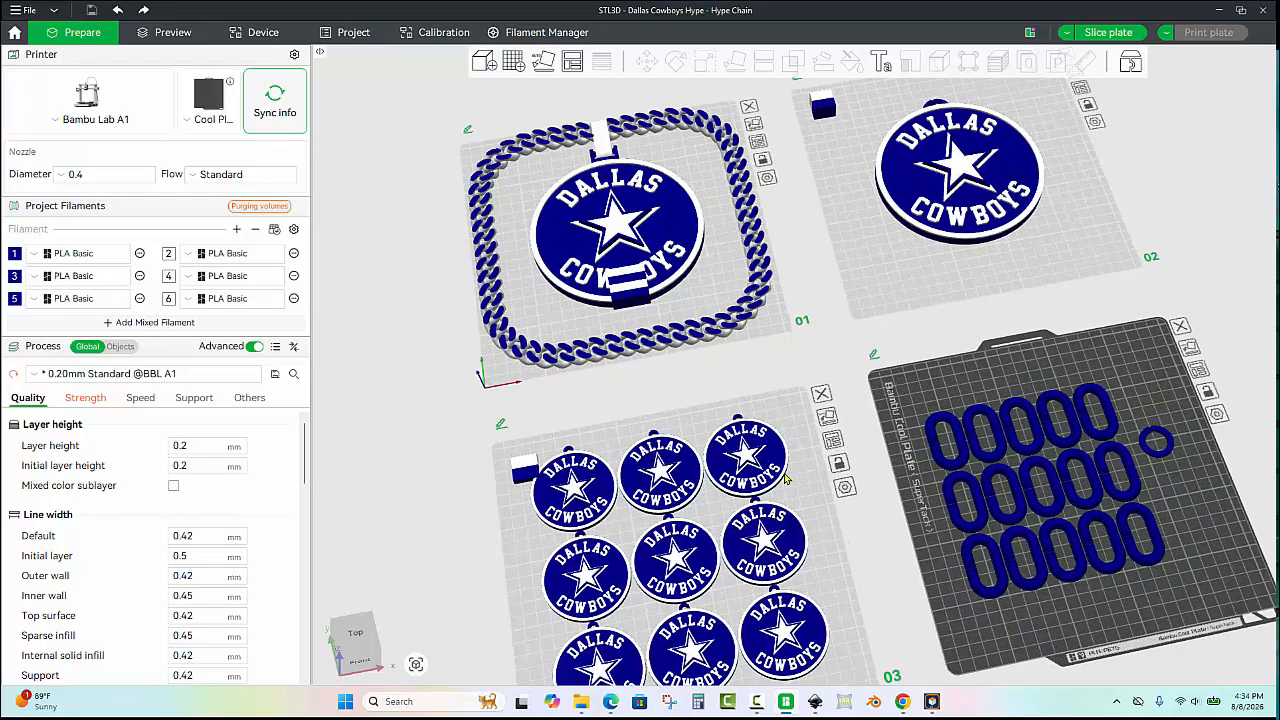
left_click(572, 476)
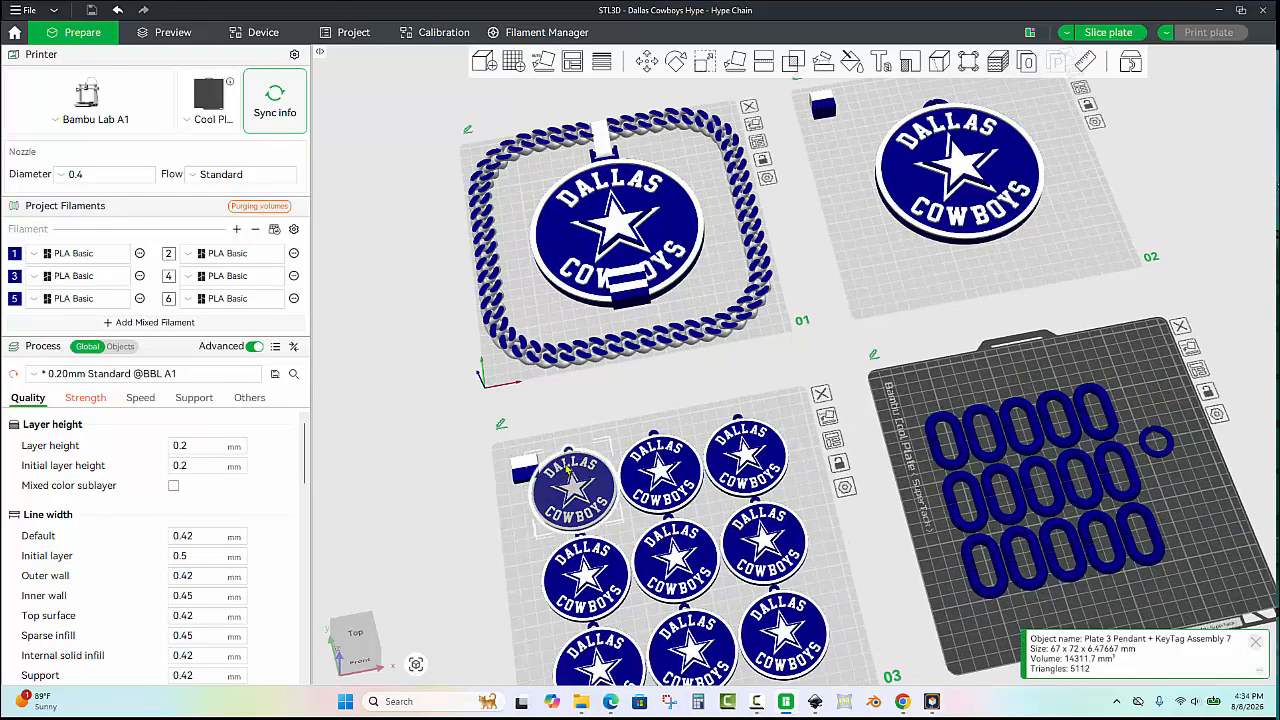
key("Delete")
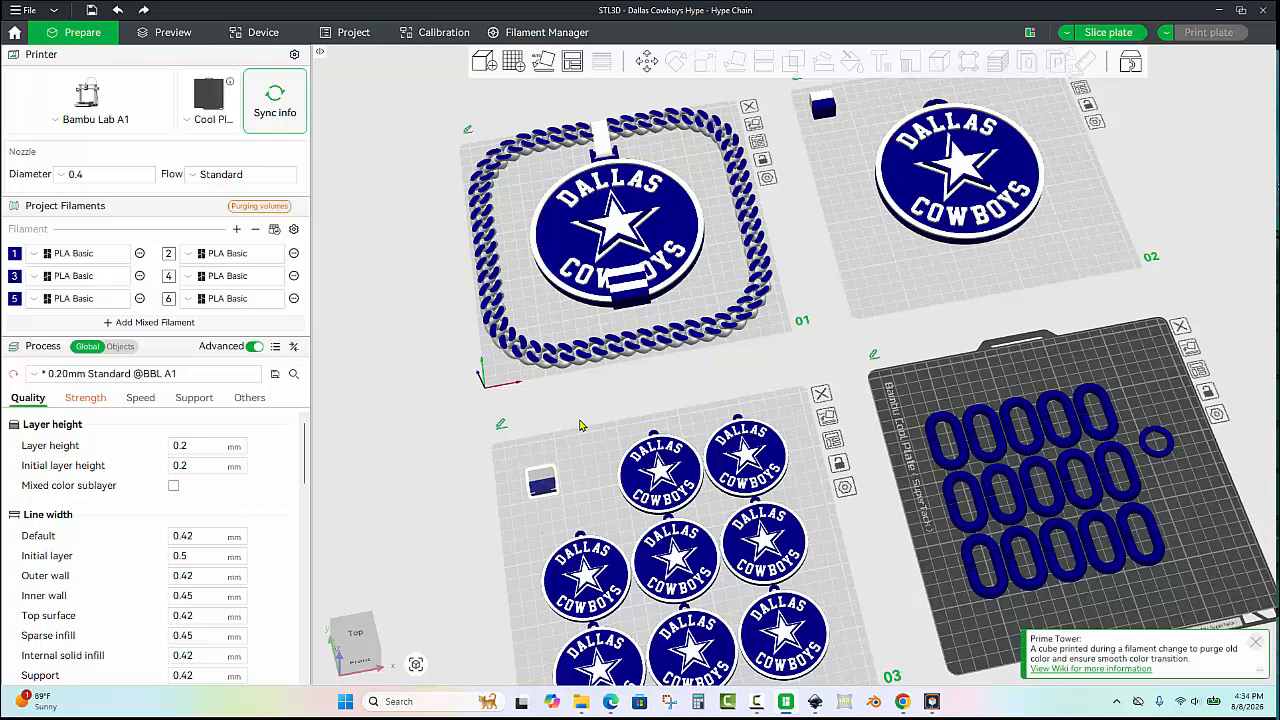
Move the prime tower on plate 1 off the large pendant into the gap beside the chain.
scroll(620, 285, "up", 2)
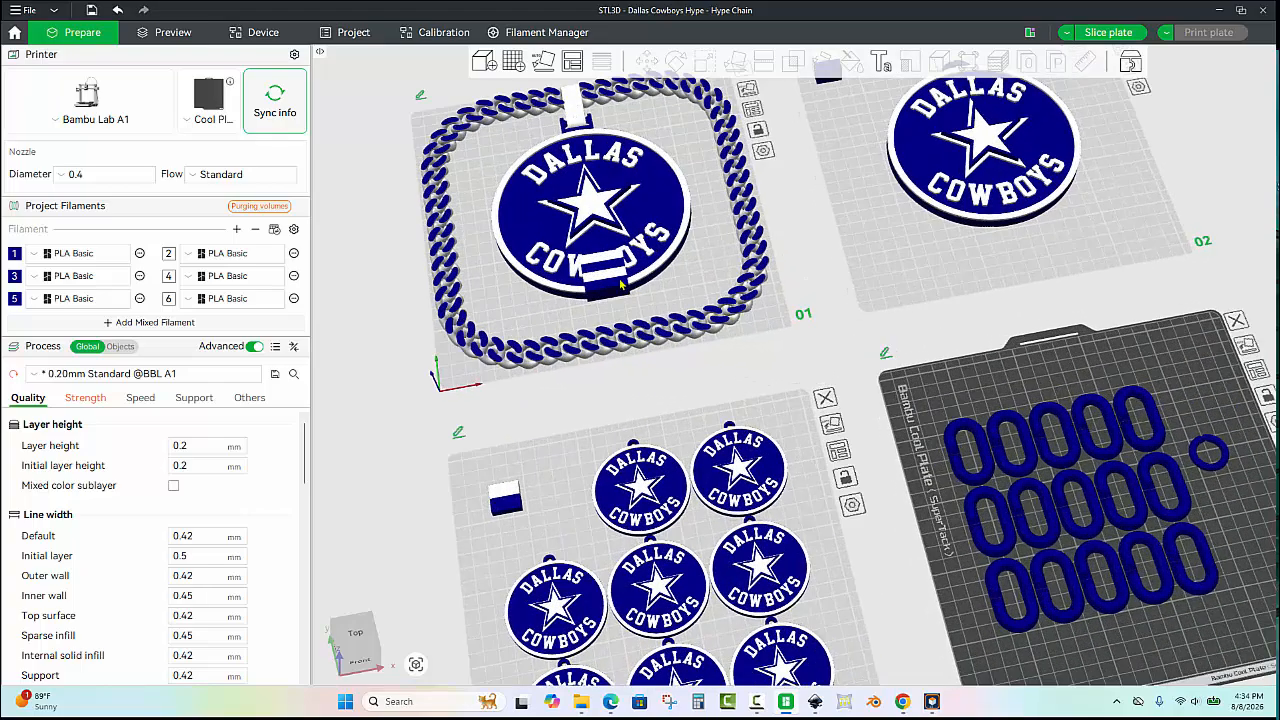
left_click(620, 285)
left_click_drag(620, 285, 710, 280)
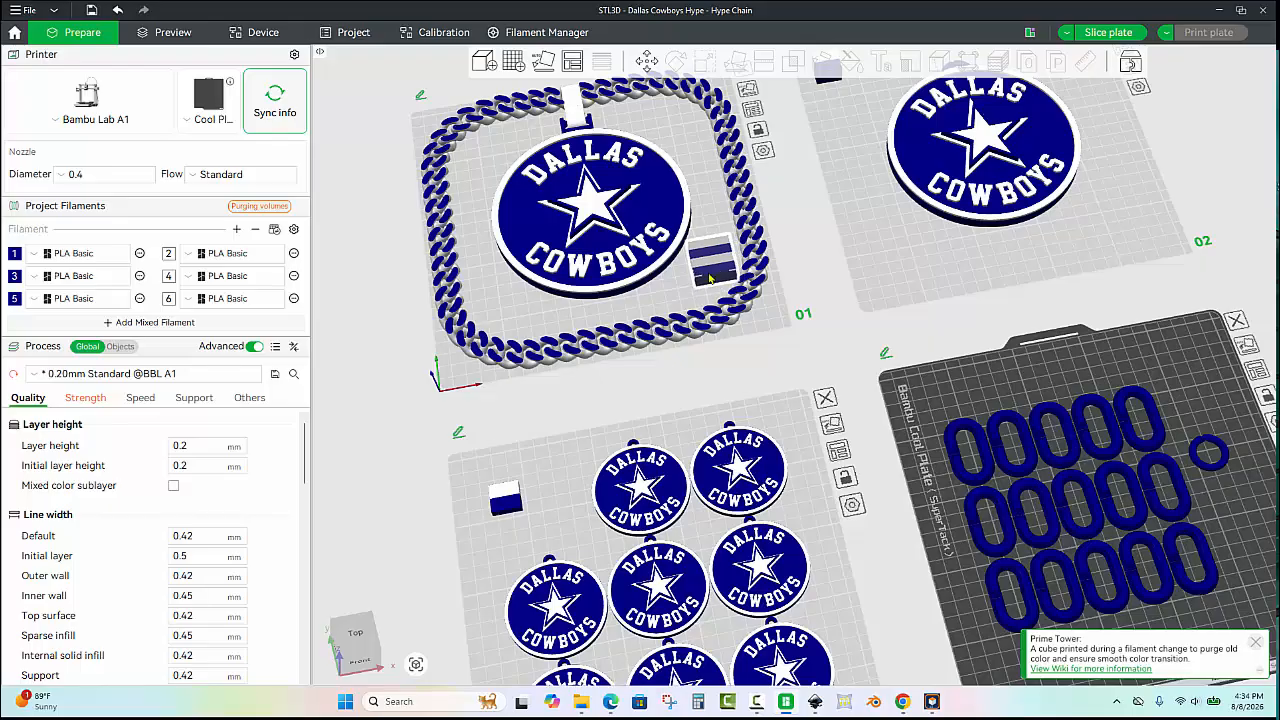
left_click(665, 292)
Turn off the prime tower's rib wall option in the process settings.
scroll(700, 250, "up", 3)
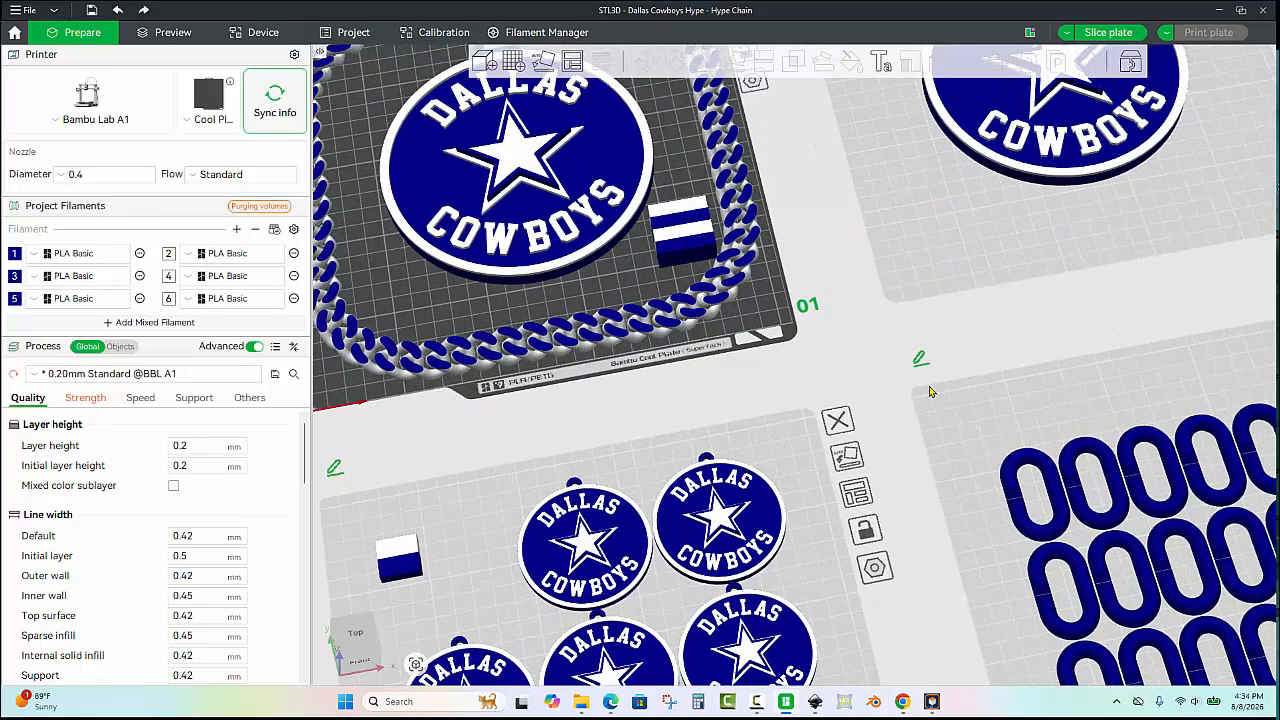
scroll(813, 342, "up", 5)
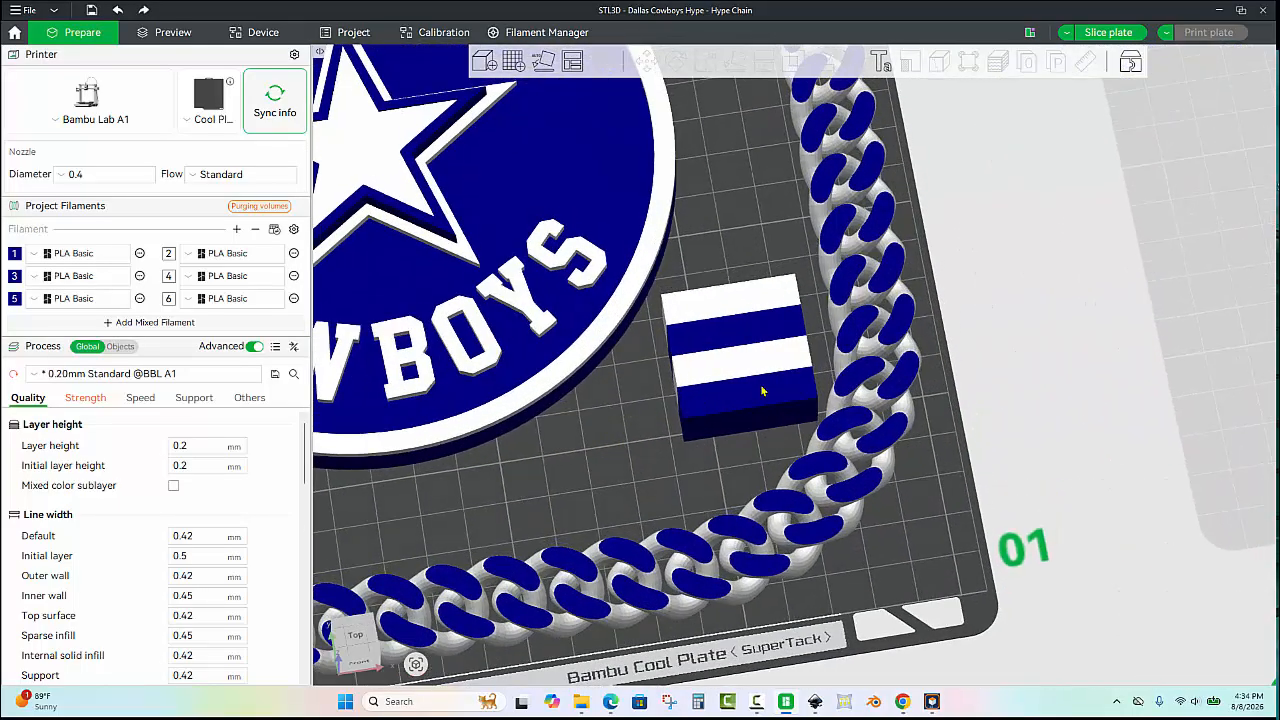
left_click(762, 390)
scroll(735, 404, "down", 4)
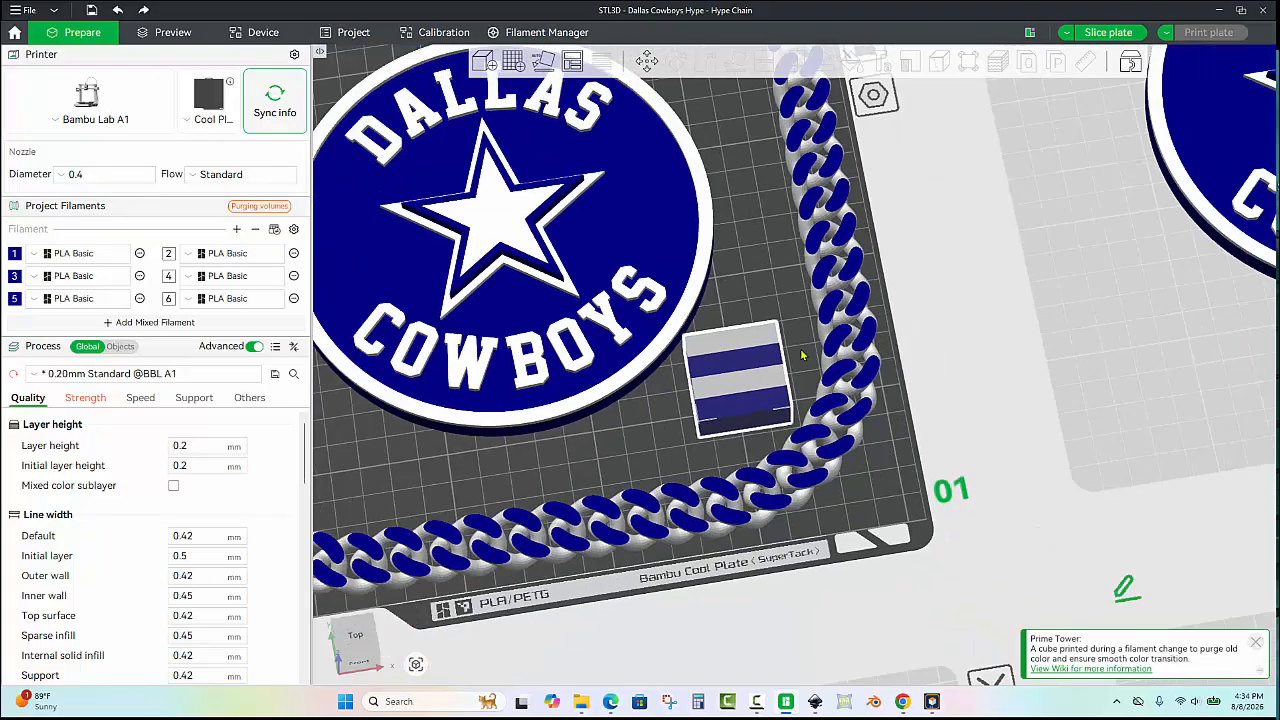
scroll(997, 300, "down", 5)
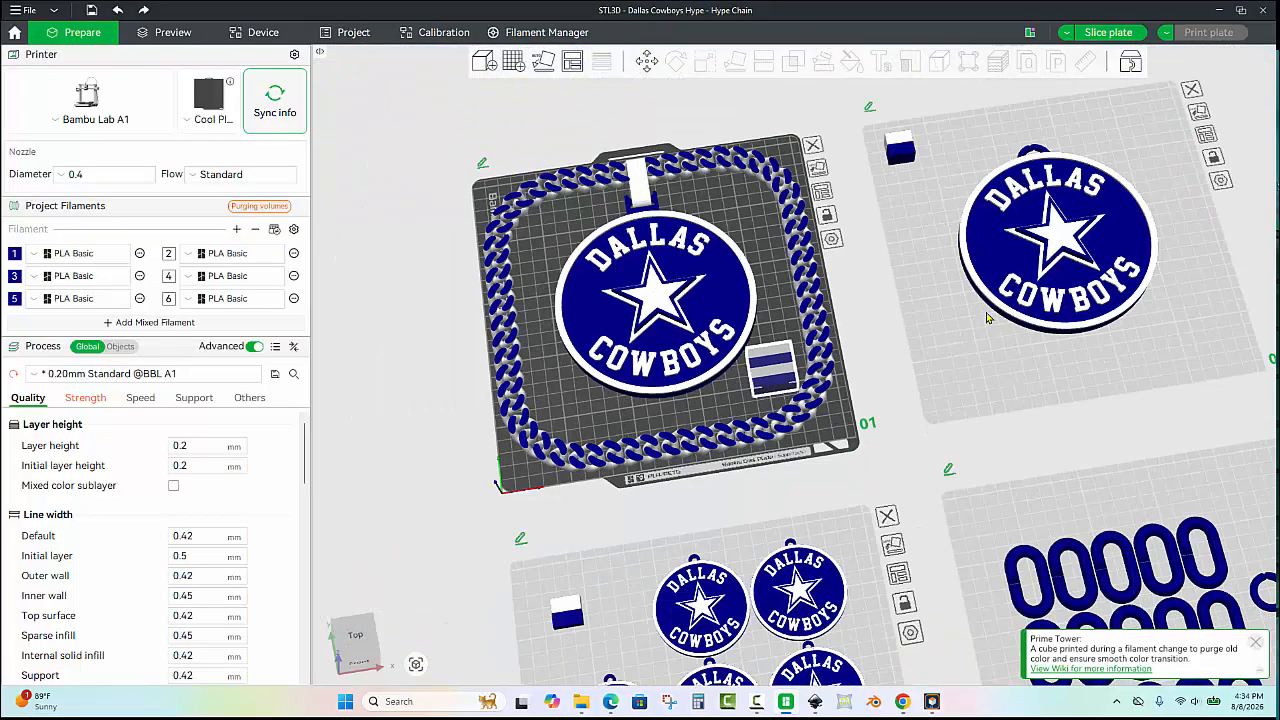
scroll(776, 366, "up", 5)
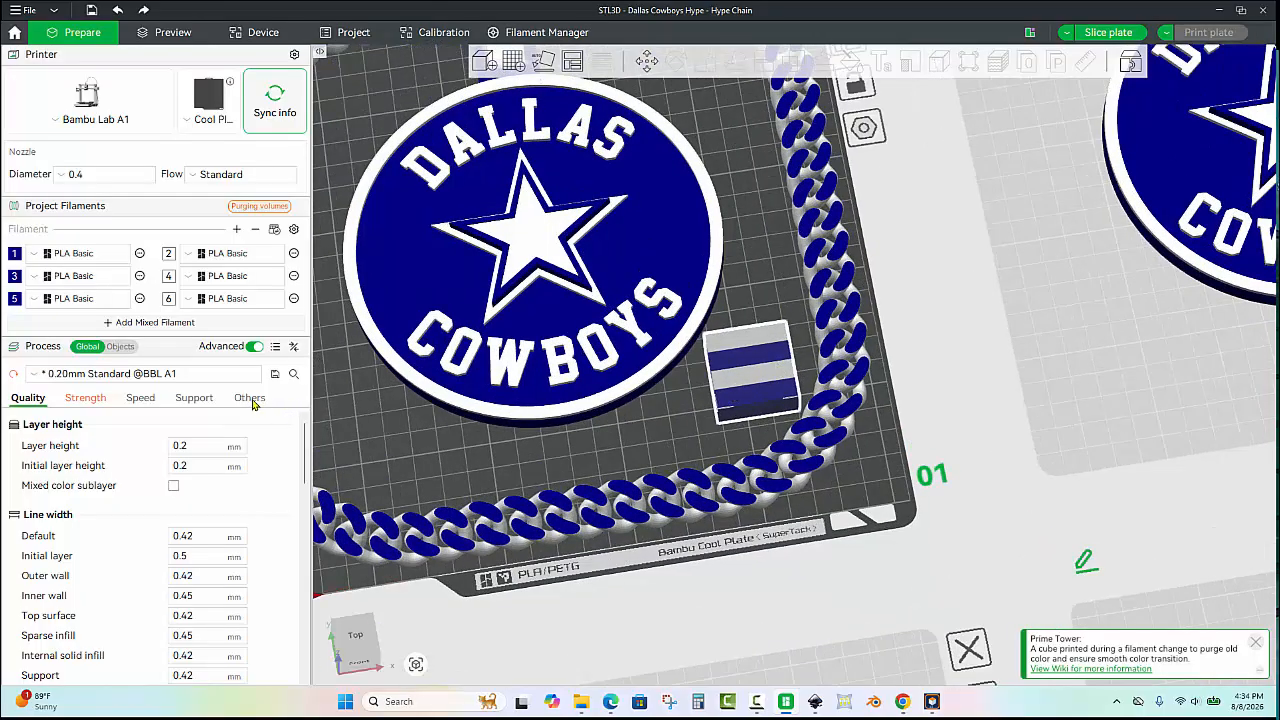
left_click(248, 397)
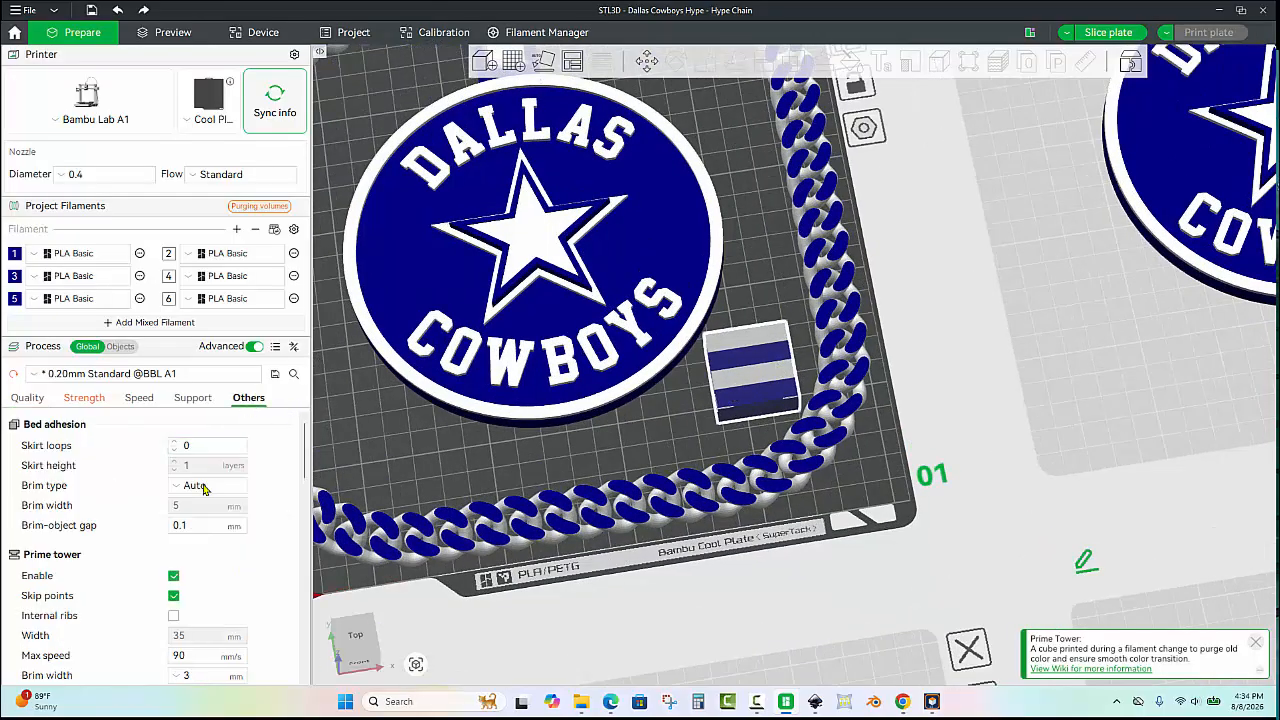
scroll(210, 482, "down", 3)
scroll(178, 505, "down", 3)
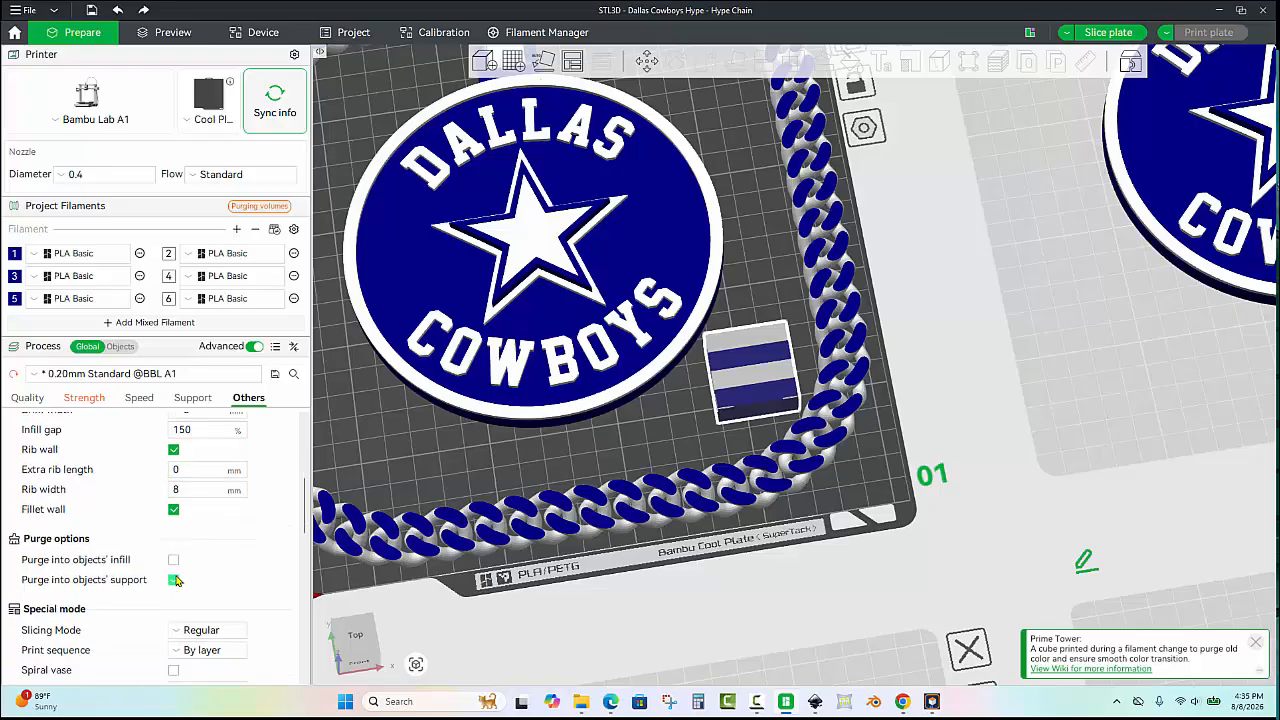
scroll(172, 565, "up", 2)
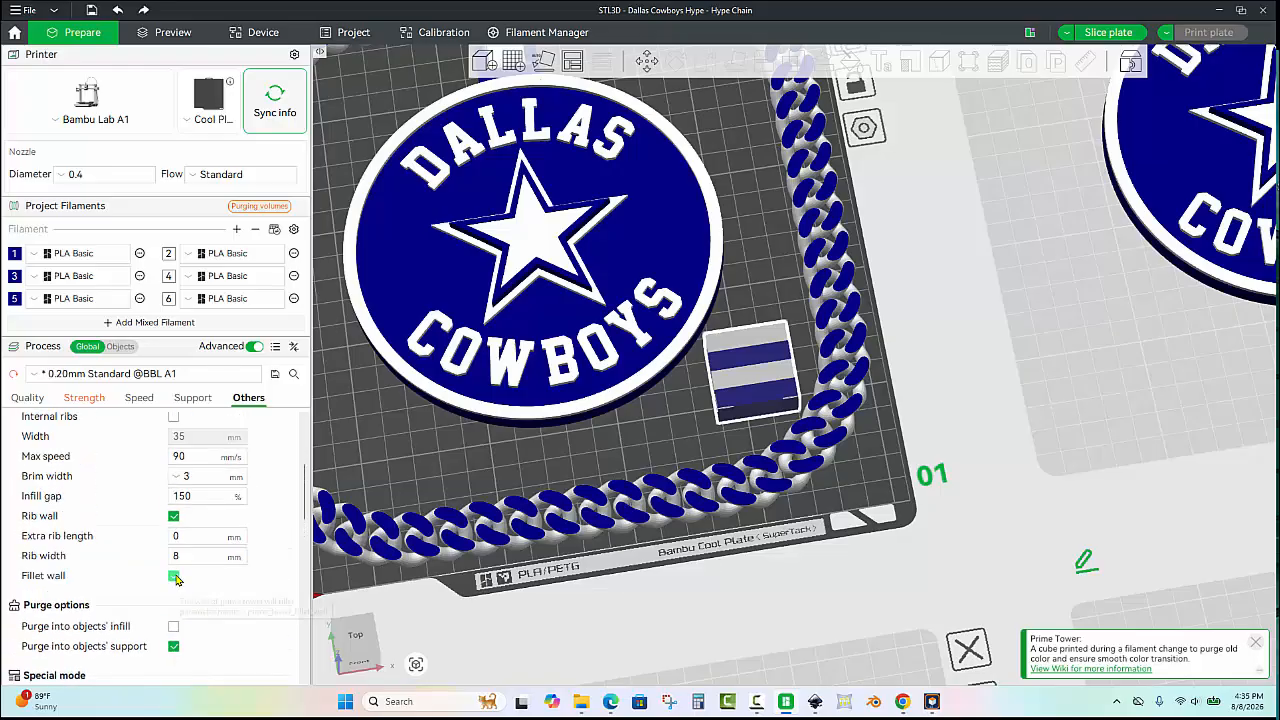
left_click(173, 516)
Reposition plate 1's prime tower in the free corner between the large pendant and the chain.
left_click_drag(704, 404, 719, 419)
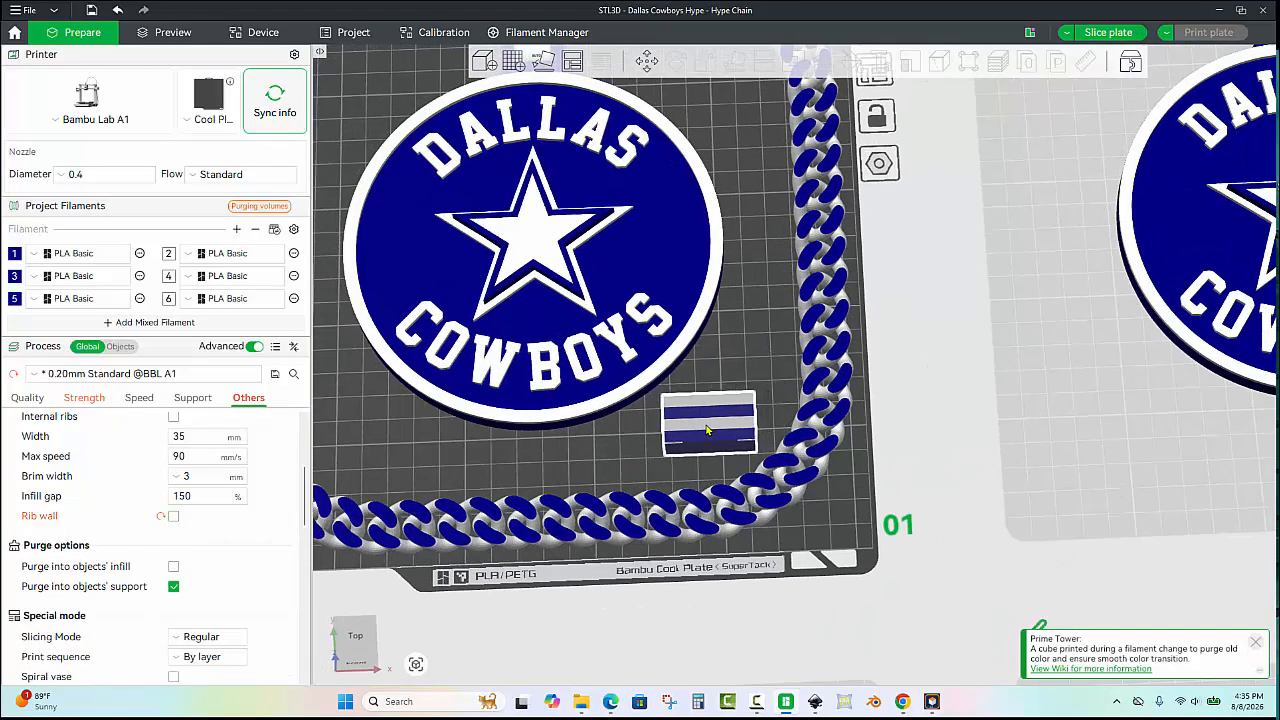
key("1")
left_click_drag(883, 441, 866, 354)
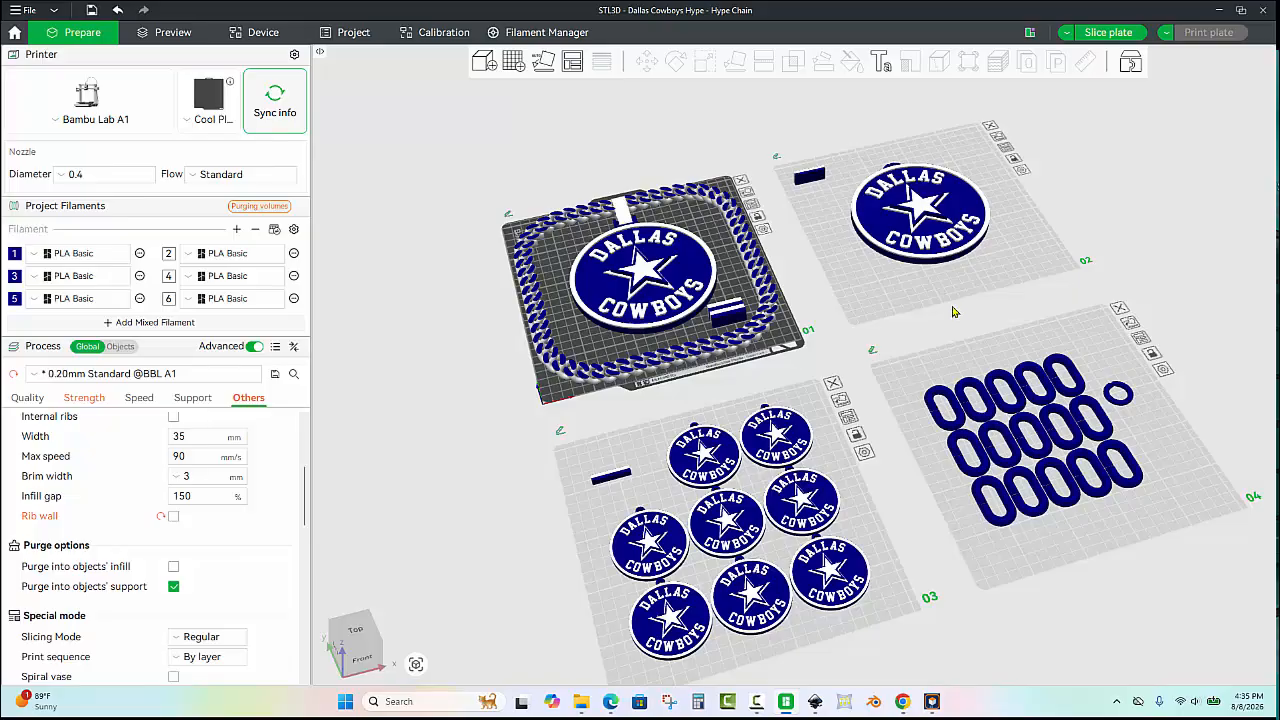
scroll(950, 312, "up", 1)
scroll(909, 340, "up", 1)
scroll(909, 347, "up", 2)
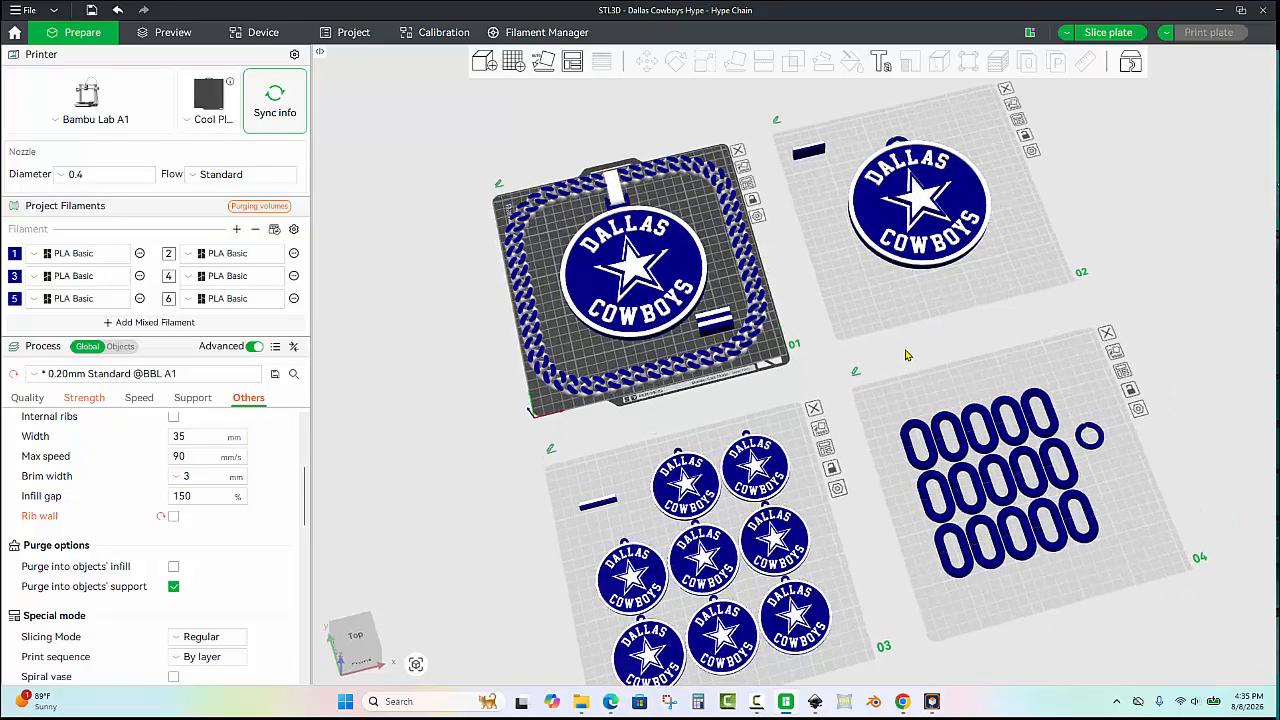
scroll(868, 361, "up", 5)
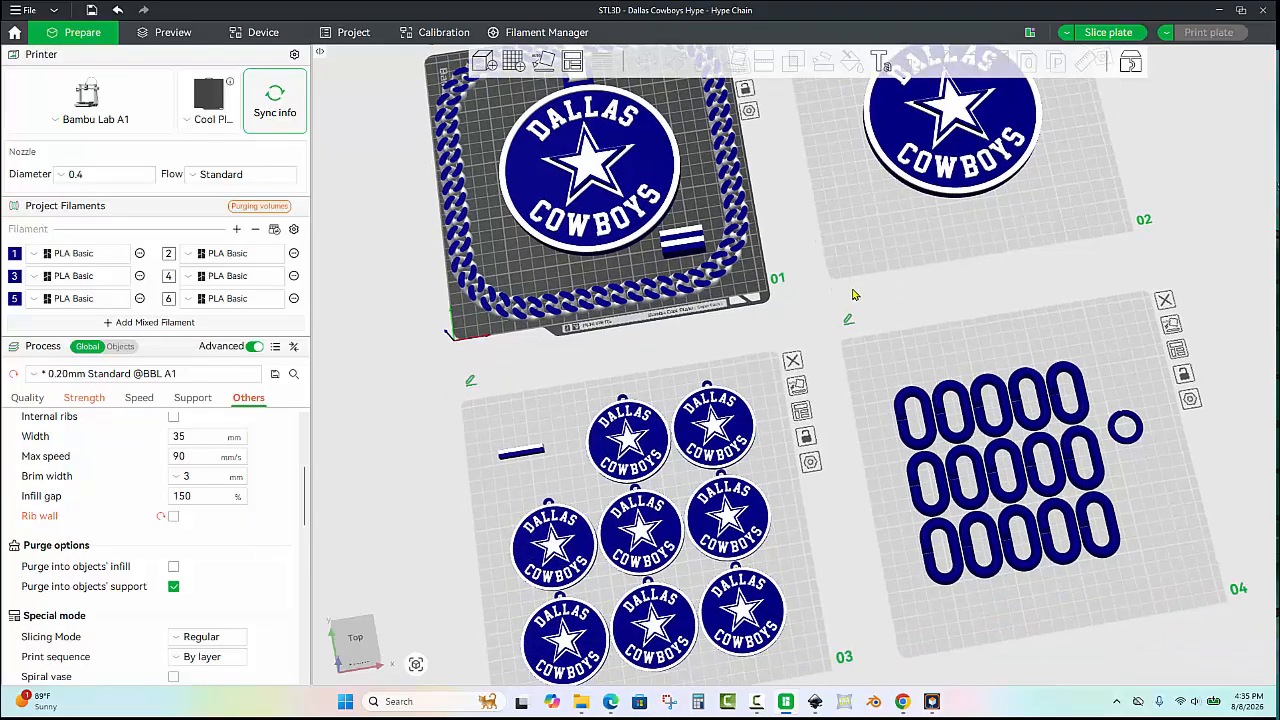
scroll(853, 297, "down", 1)
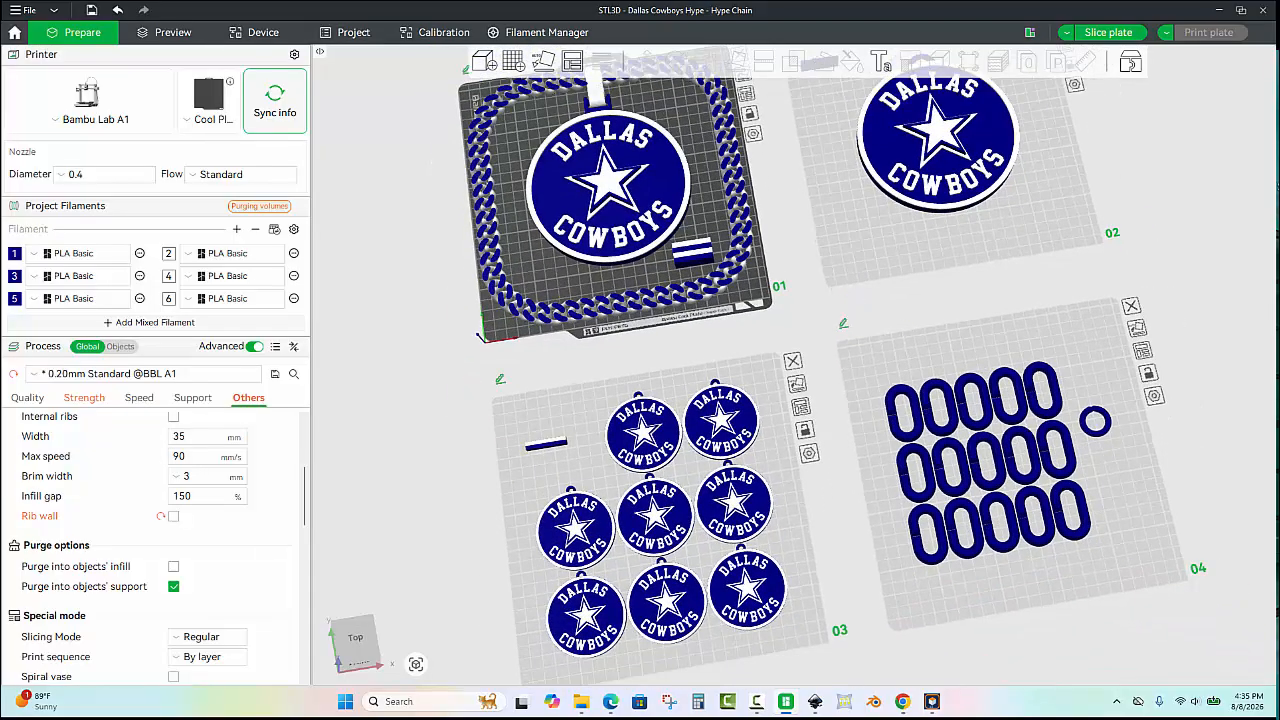